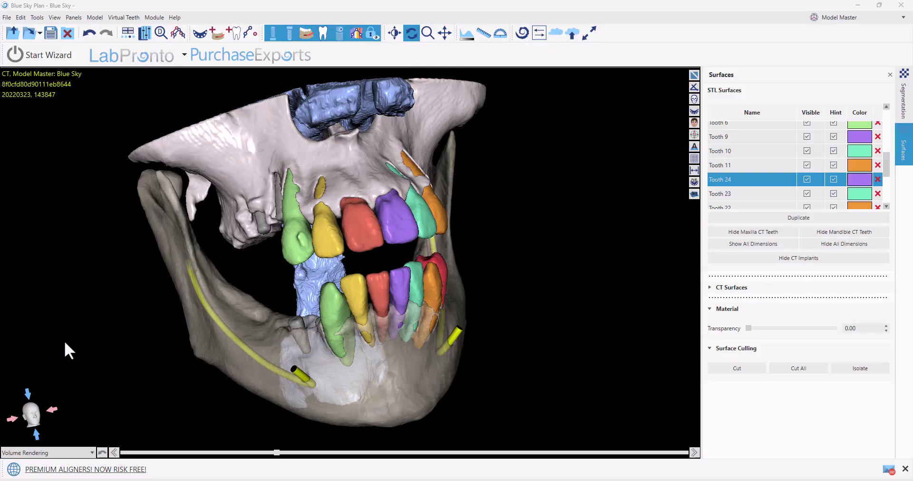
- Orbit the finished segmented jaw through side, oblique and frontal views to inspect it
{"action": "left_click_drag", "start_coordinate": [522, 290], "coordinate": [492, 289]}
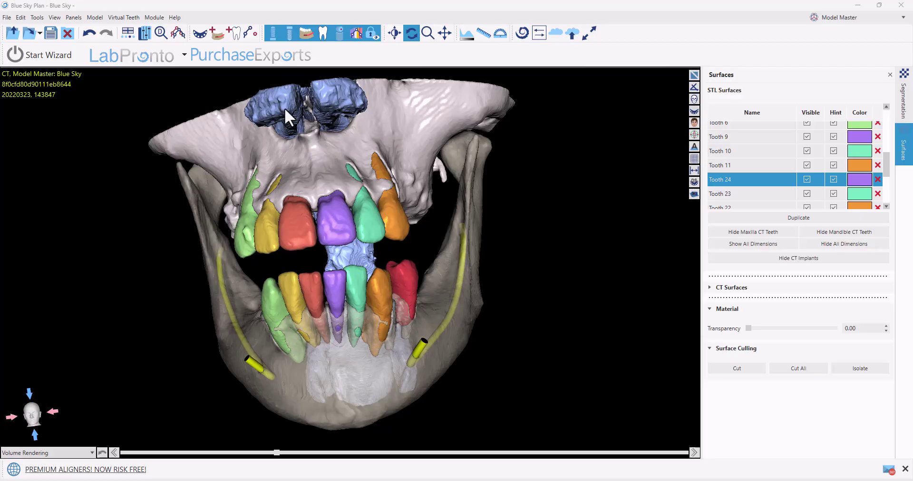
{"action": "left_click_drag", "start_coordinate": [284, 107], "coordinate": [296, 223]}
{"action": "left_click_drag", "start_coordinate": [578, 321], "coordinate": [683, 308]}
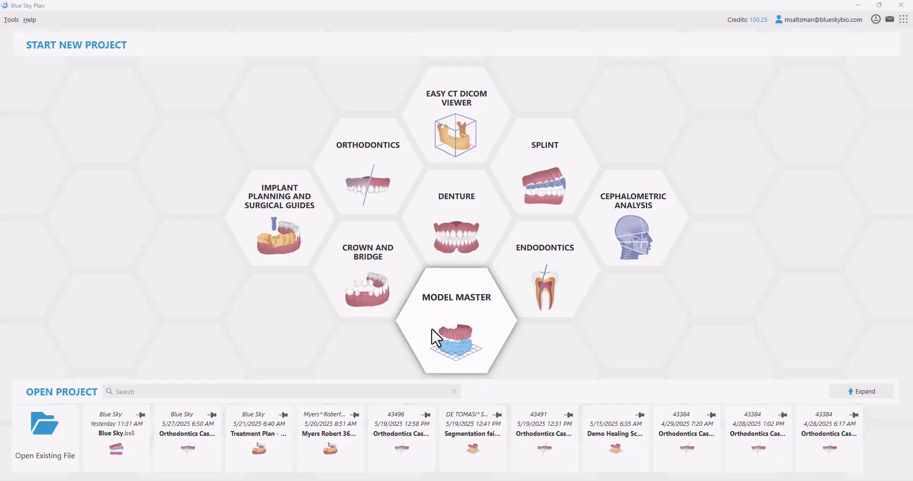
- Start a new Model Master (CT) project
{"action": "left_click", "coordinate": [491, 328]}
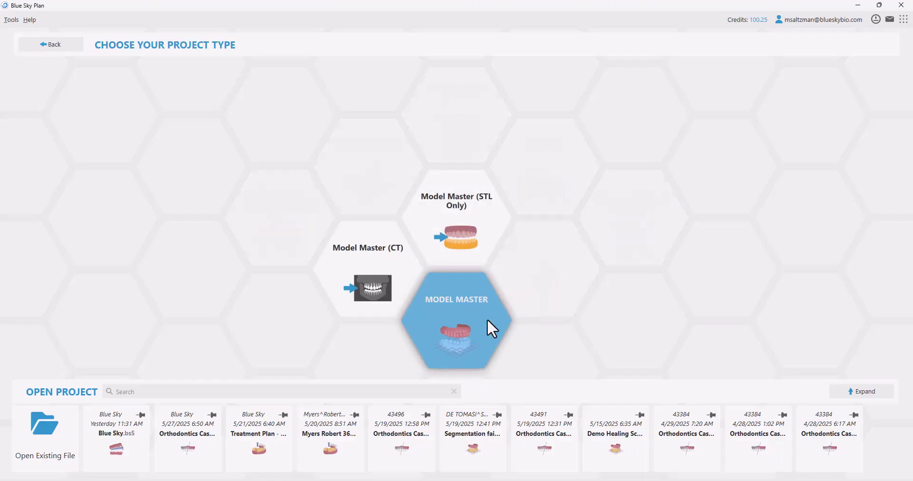
{"action": "left_click", "coordinate": [373, 266]}
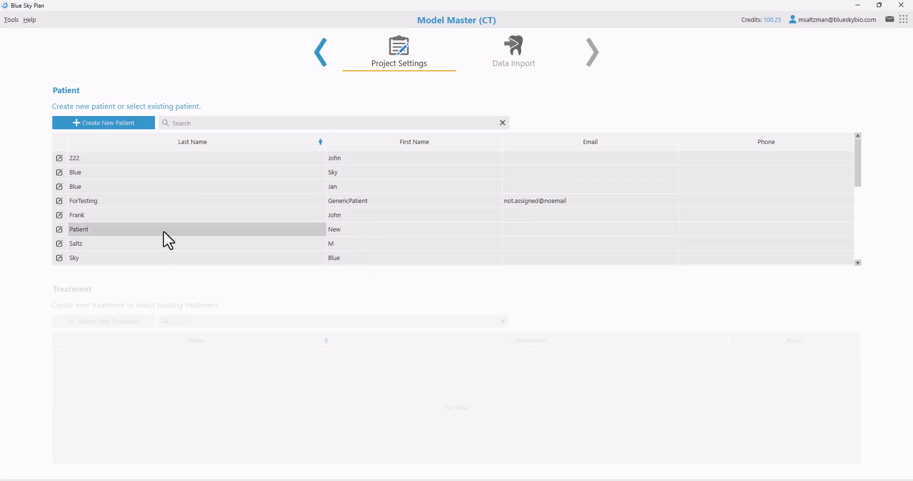
- Select the existing demo patient and keep its treatment, cancelling the new-patient and edit dialogs
{"action": "left_click", "coordinate": [165, 174]}
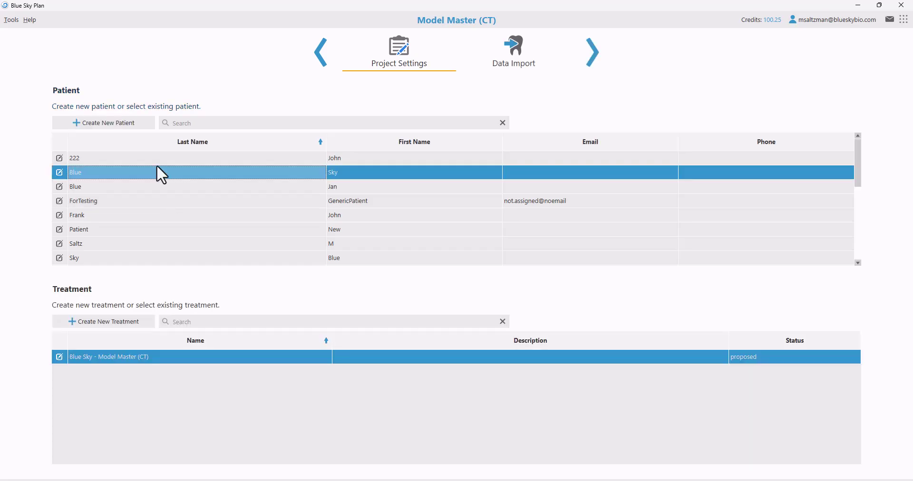
{"action": "left_click", "coordinate": [114, 125]}
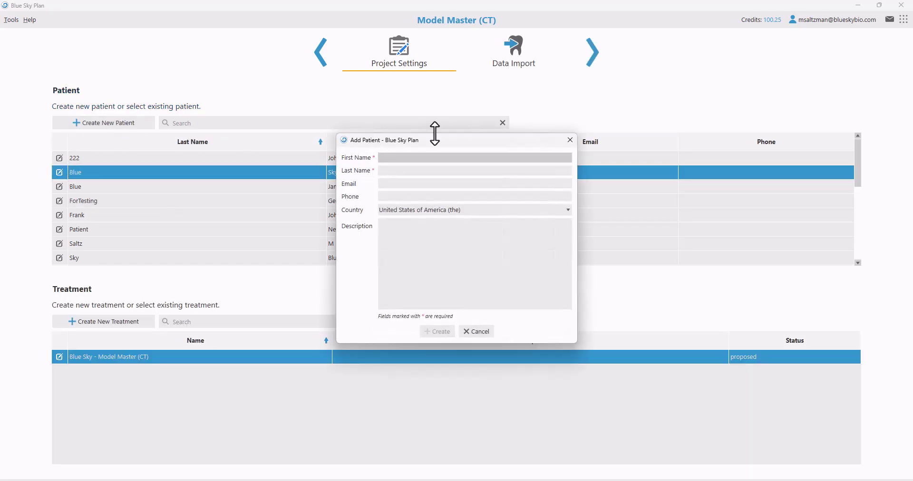
{"action": "left_click", "coordinate": [570, 140]}
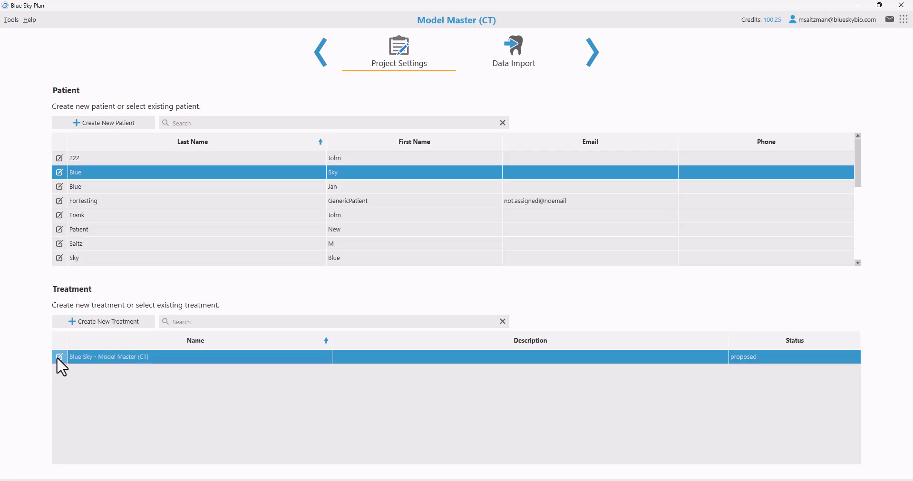
{"action": "left_click", "coordinate": [58, 357]}
{"action": "left_click", "coordinate": [566, 140]}
- Load the 312 MiB DICOM zip from the CTs for Segmentation > CT with Implants folder
{"action": "left_click", "coordinate": [589, 57]}
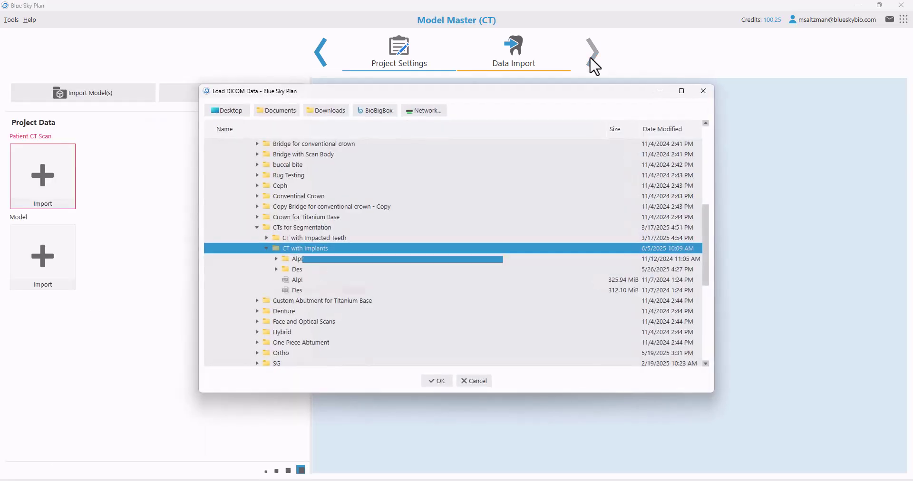
{"action": "left_click", "coordinate": [304, 290]}
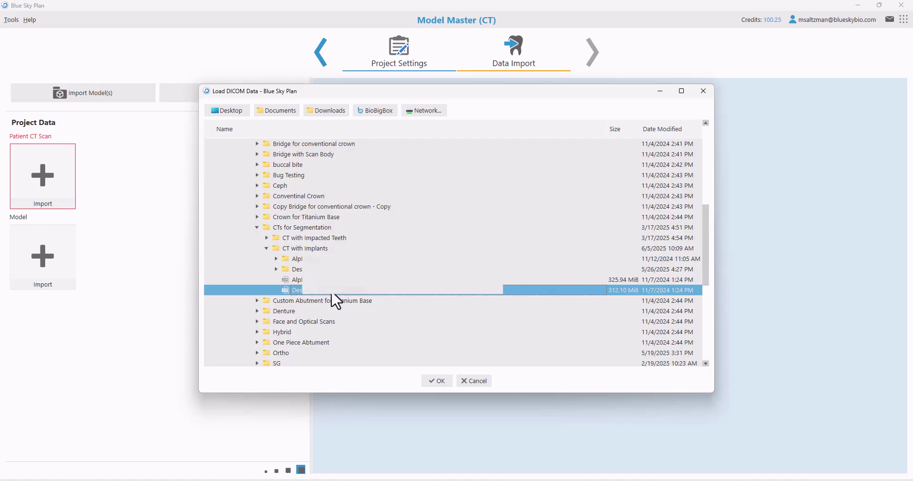
{"action": "left_click", "coordinate": [426, 382]}
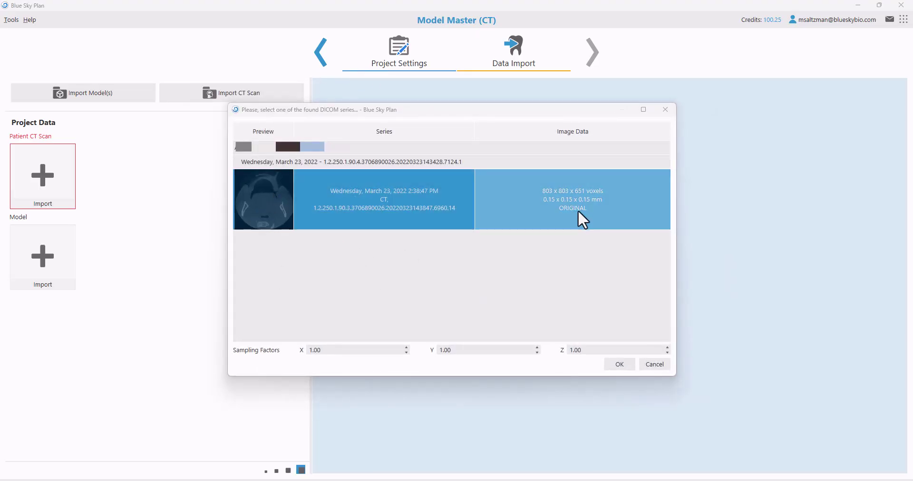
- Accept the 803 x 803 x 651 CT series, leave the volume box unchanged, and view the 3D skull
{"action": "left_click", "coordinate": [620, 364]}
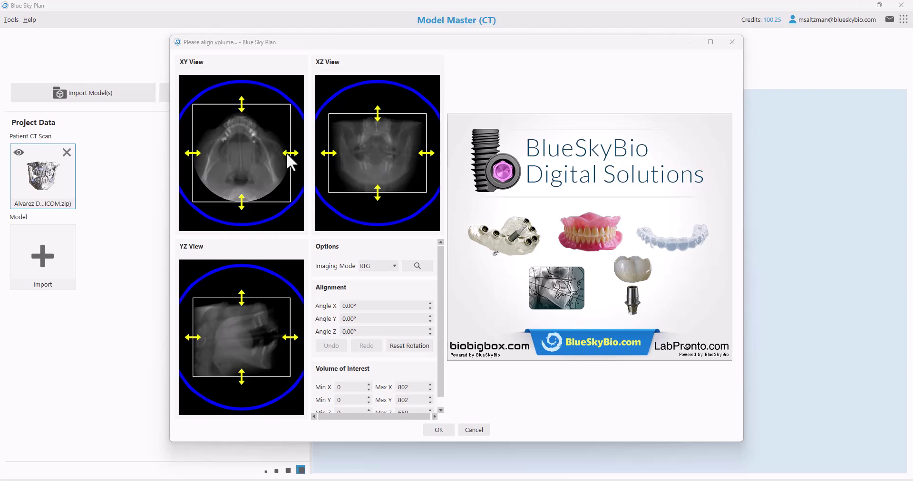
{"action": "mouse_move", "coordinate": [291, 155]}
{"action": "left_mouse_down"}
{"action": "mouse_move", "coordinate": [266, 159]}
{"action": "mouse_move", "coordinate": [305, 166]}
{"action": "left_mouse_up"}
{"action": "mouse_move", "coordinate": [243, 307]}
{"action": "left_mouse_down"}
{"action": "mouse_move", "coordinate": [242, 336]}
{"action": "mouse_move", "coordinate": [242, 287]}
{"action": "left_mouse_up"}
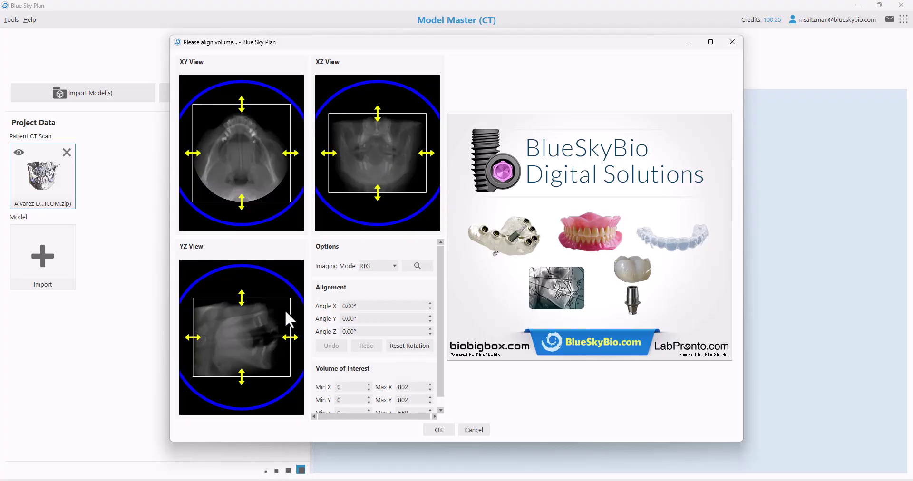
{"action": "left_click", "coordinate": [440, 430]}
{"action": "left_click_drag", "start_coordinate": [855, 281], "coordinate": [549, 256]}
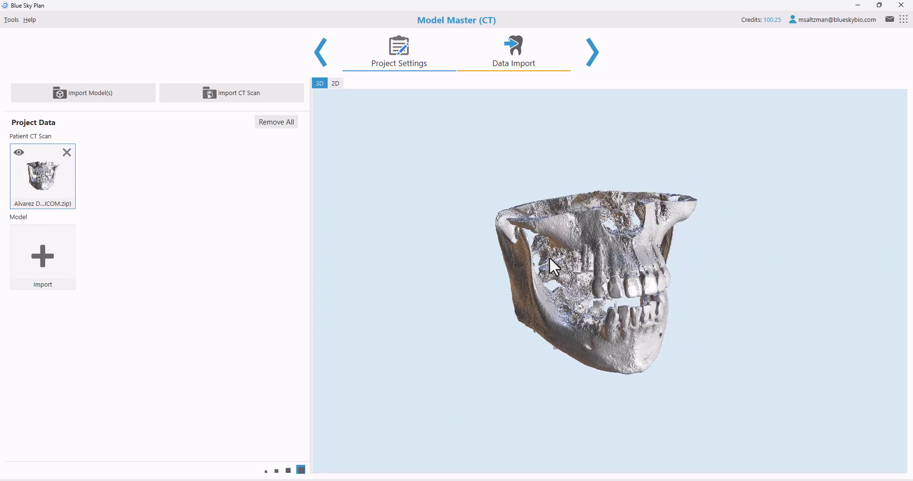
{"action": "left_click", "coordinate": [337, 85]}
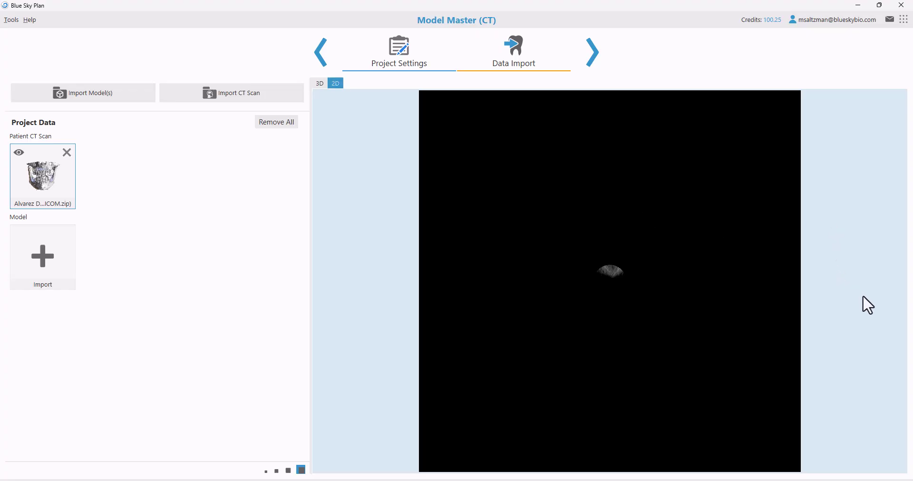
{"action": "scroll", "coordinate": [541, 342], "scroll_direction": "down", "scroll_amount": 5}
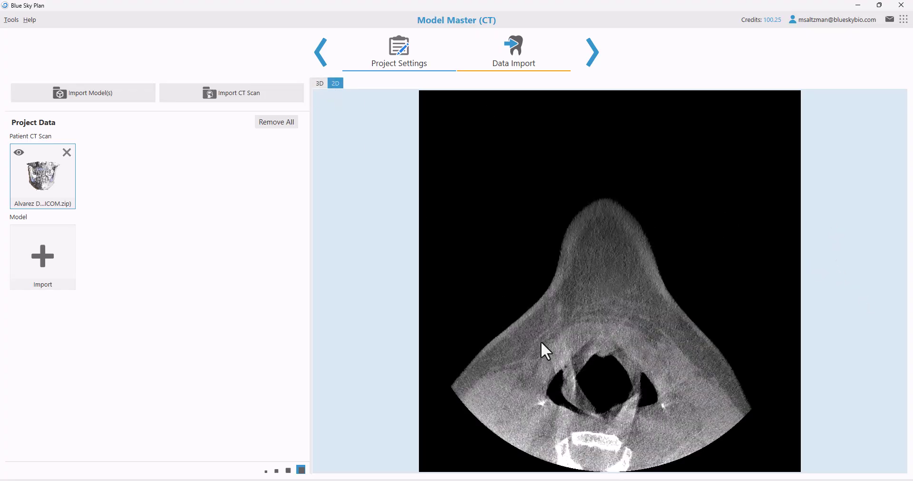
{"action": "scroll", "coordinate": [540, 342], "scroll_direction": "down", "scroll_amount": 8}
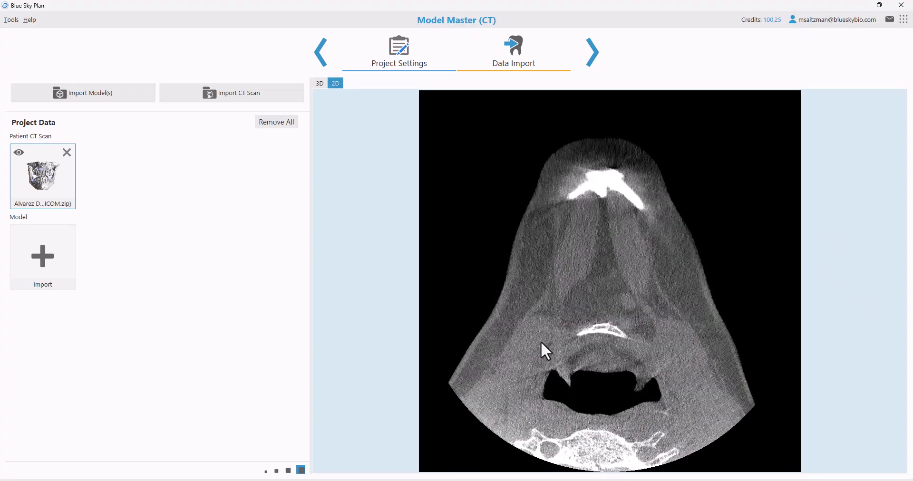
{"action": "scroll", "coordinate": [540, 341], "scroll_direction": "down", "scroll_amount": 10}
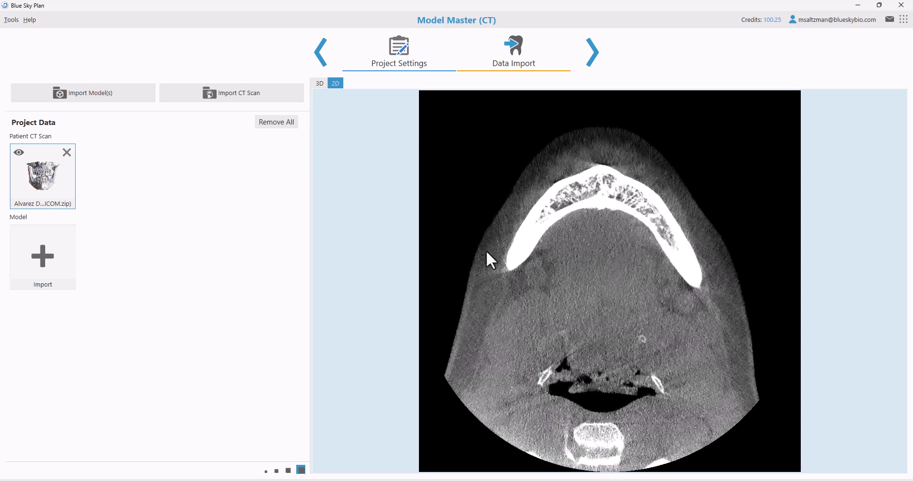
{"action": "left_click", "coordinate": [318, 85]}
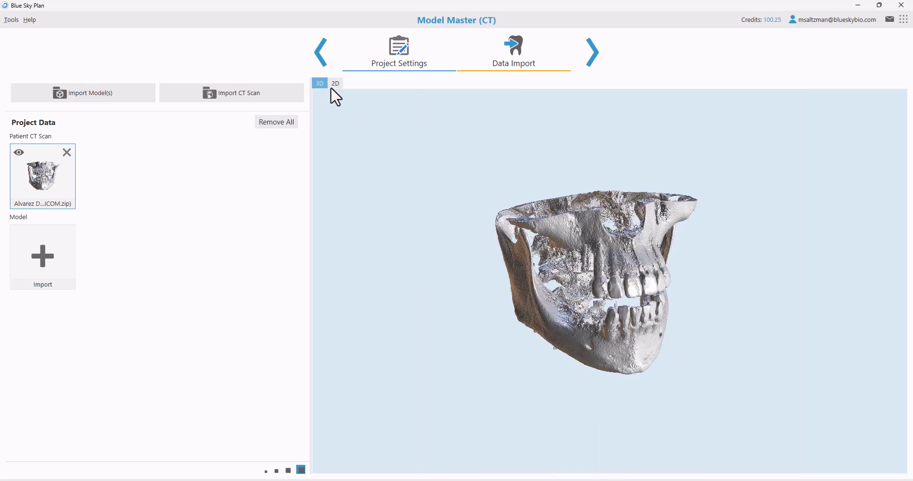
{"action": "left_click", "coordinate": [591, 64]}
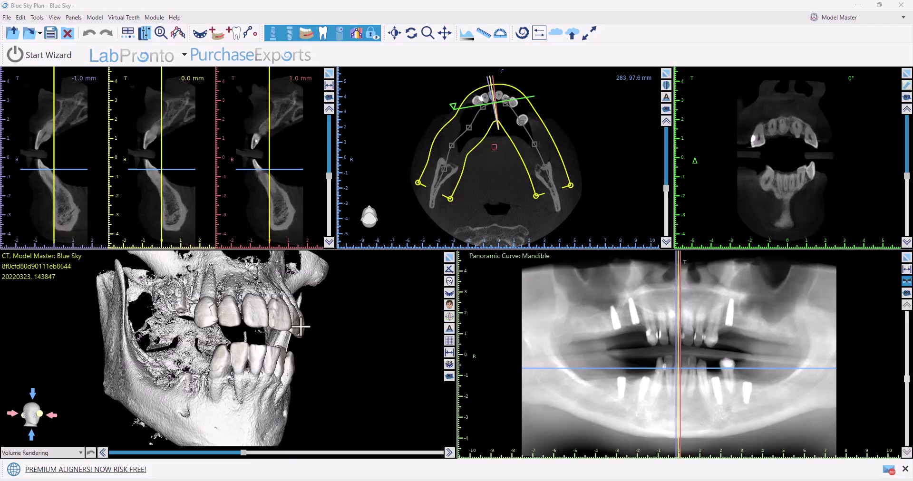
- Open the Segmentation panel from the Panels menu
{"action": "left_click", "coordinate": [145, 35]}
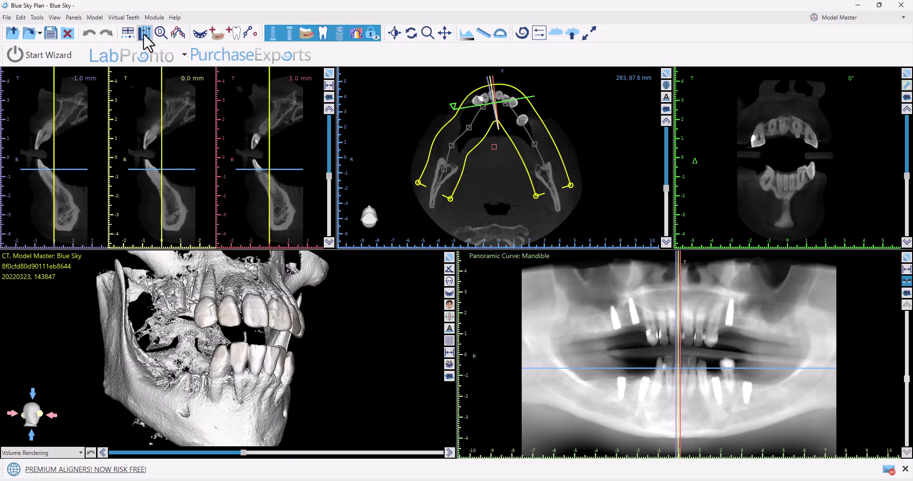
{"action": "left_click", "coordinate": [73, 17]}
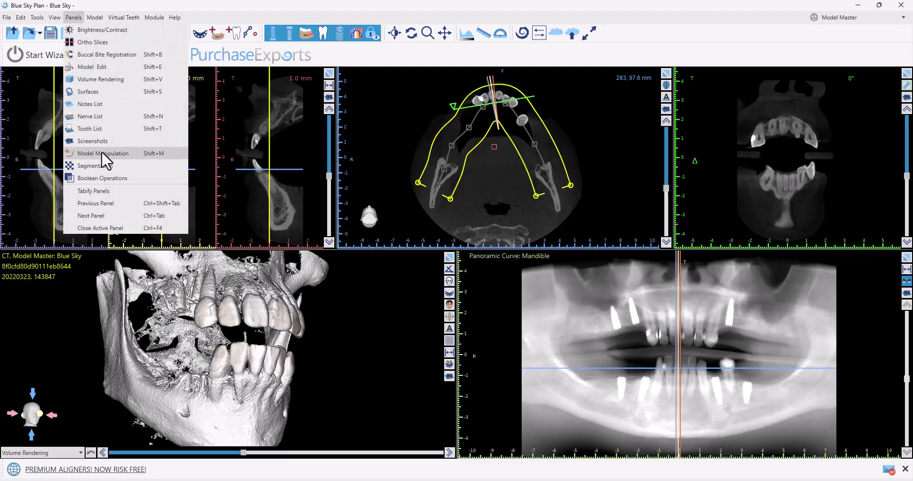
{"action": "left_click", "coordinate": [103, 166]}
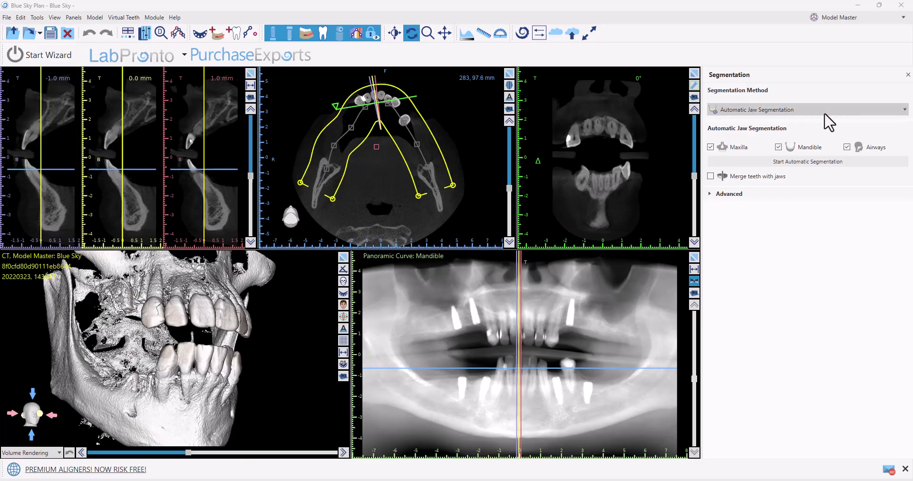
- Tick Maxilla under Automatic Jaw Segmentation alongside Mandible and Airways
{"action": "left_click", "coordinate": [710, 147]}
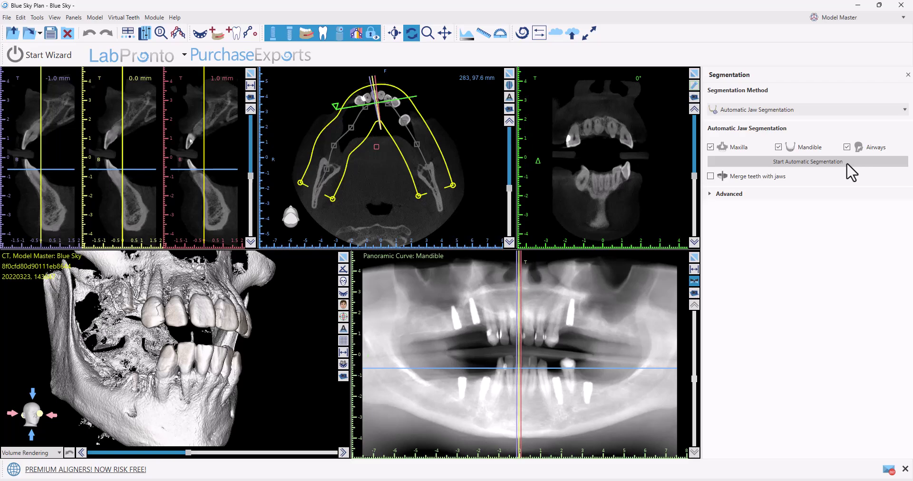
- Run automatic segmentation of the maxilla, mandible, airways and teeth
{"action": "left_click", "coordinate": [830, 162]}
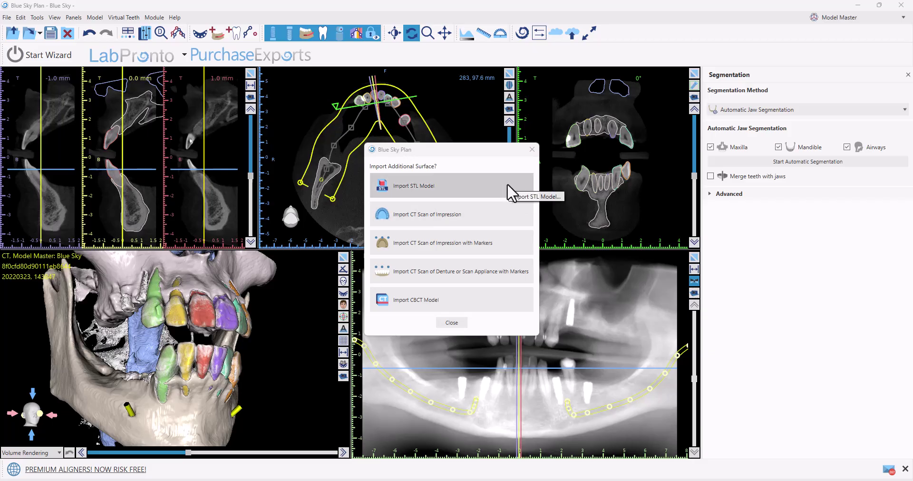
- Dismiss the Import Additional Surface prompt, hide the Original CT surface, and maximise the 3D view
{"action": "left_click", "coordinate": [532, 150]}
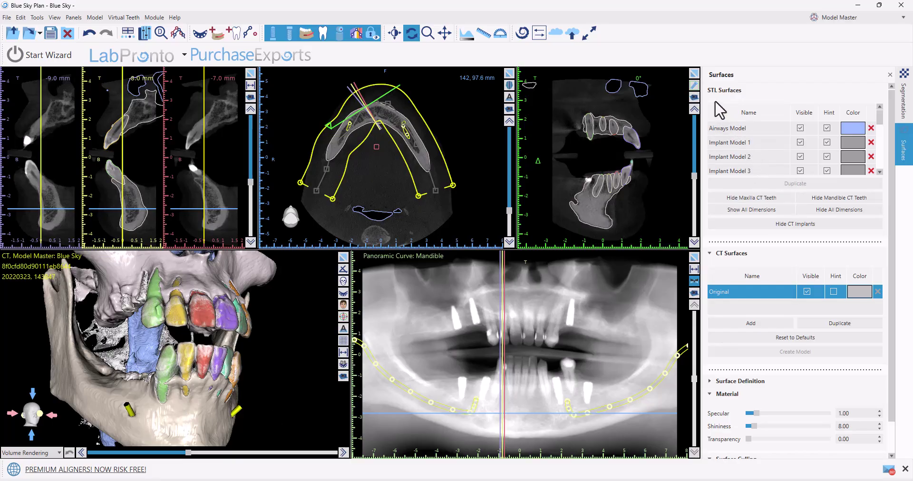
{"action": "left_click", "coordinate": [804, 292]}
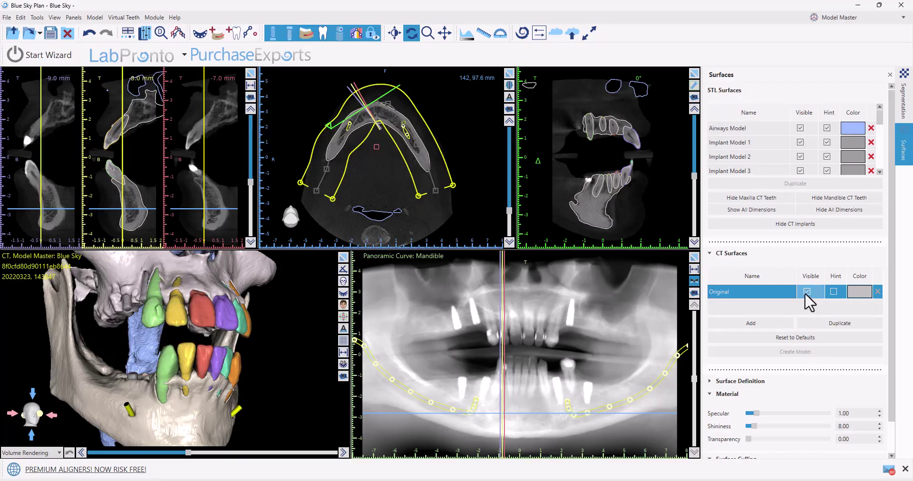
{"action": "left_click", "coordinate": [343, 257]}
{"action": "mouse_move", "coordinate": [609, 258]}
{"action": "left_mouse_down"}
{"action": "mouse_move", "coordinate": [259, 266]}
{"action": "mouse_move", "coordinate": [83, 303]}
{"action": "mouse_move", "coordinate": [613, 247]}
{"action": "left_mouse_up"}
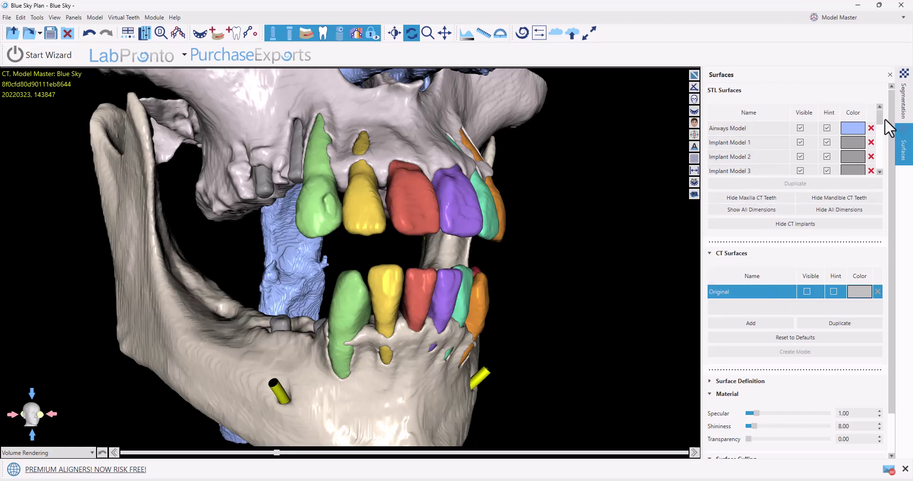
- Set the Mandible Model's transparency to 0.51
{"action": "left_click", "coordinate": [709, 394]}
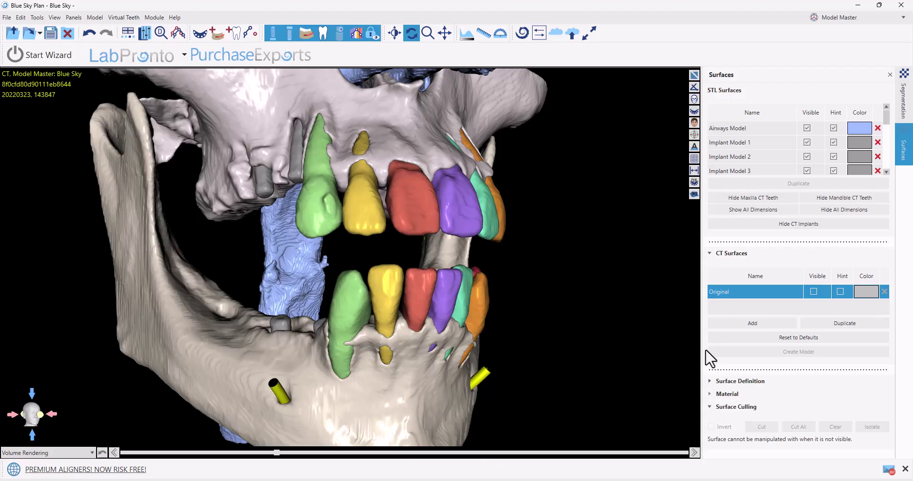
{"action": "left_click", "coordinate": [710, 256]}
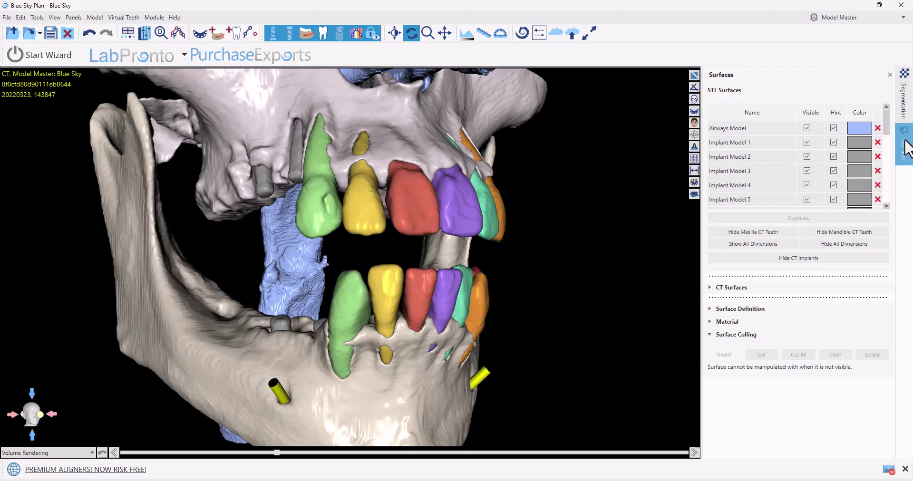
{"action": "left_click_drag", "start_coordinate": [885, 124], "coordinate": [882, 200]}
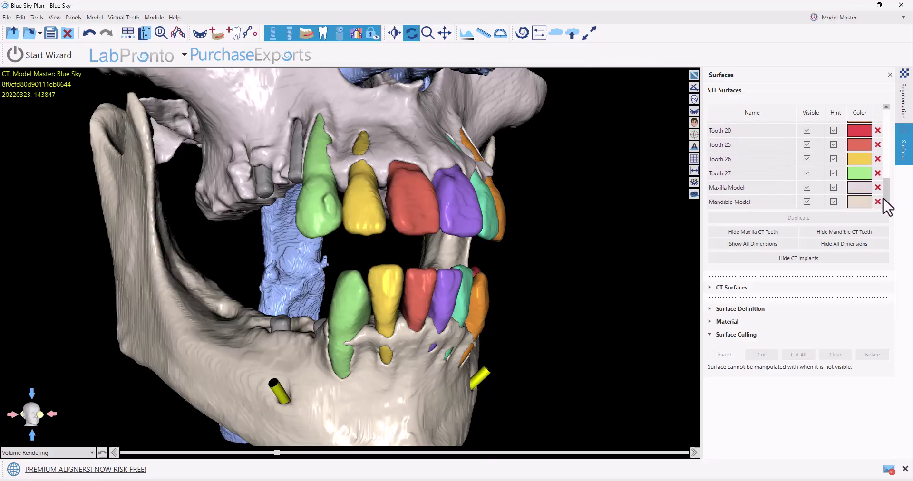
{"action": "left_click", "coordinate": [750, 202]}
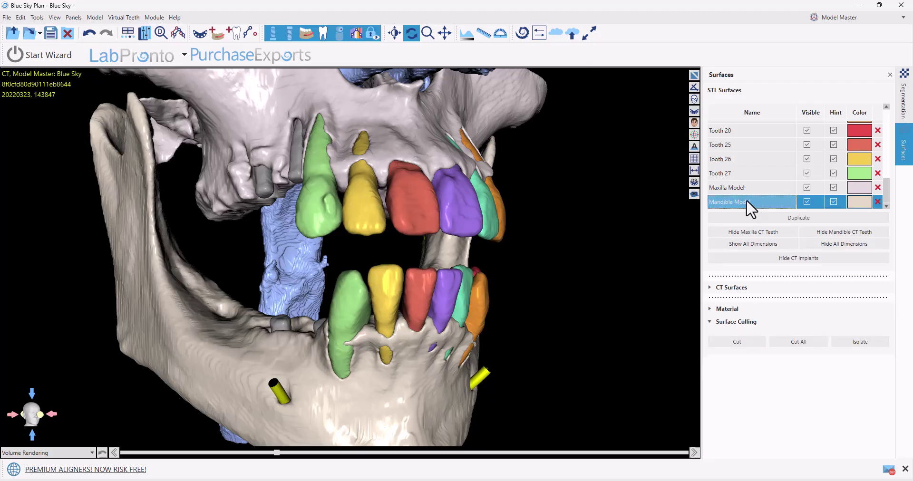
{"action": "left_click", "coordinate": [711, 309]}
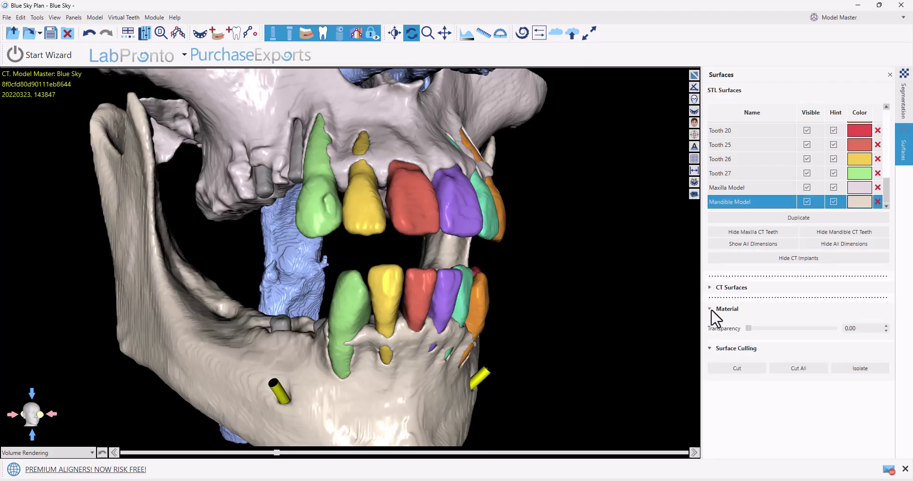
{"action": "left_click_drag", "start_coordinate": [748, 331], "coordinate": [791, 328]}
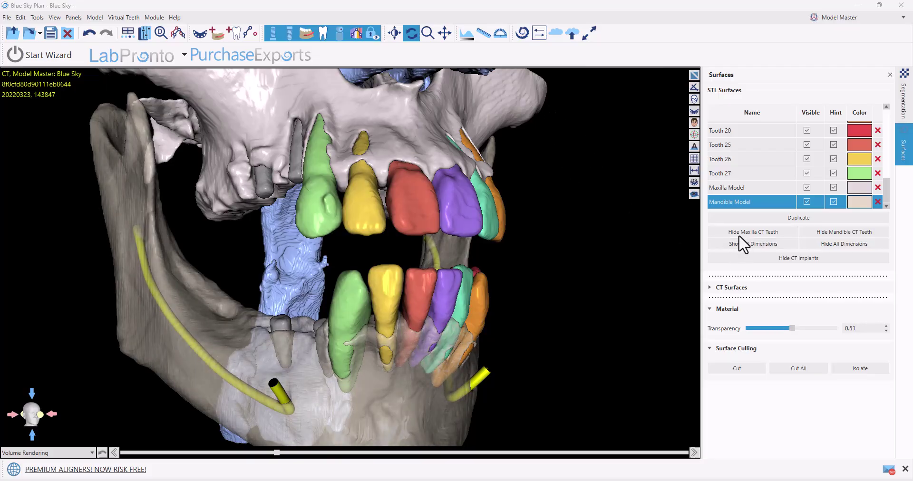
{"action": "left_click", "coordinate": [837, 229]}
{"action": "left_click", "coordinate": [782, 229]}
{"action": "left_click", "coordinate": [782, 230]}
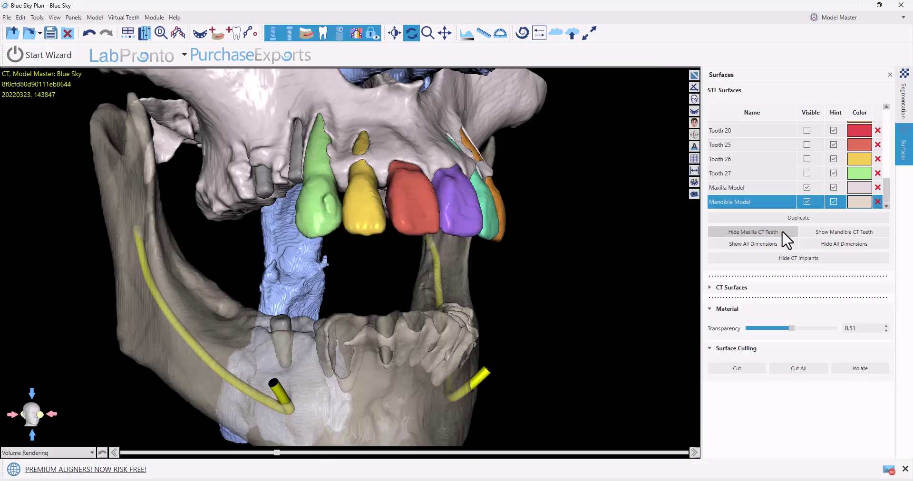
{"action": "left_click", "coordinate": [822, 233]}
{"action": "left_click_drag", "start_coordinate": [627, 274], "coordinate": [492, 198]}
{"action": "left_click_drag", "start_coordinate": [74, 274], "coordinate": [267, 258]}
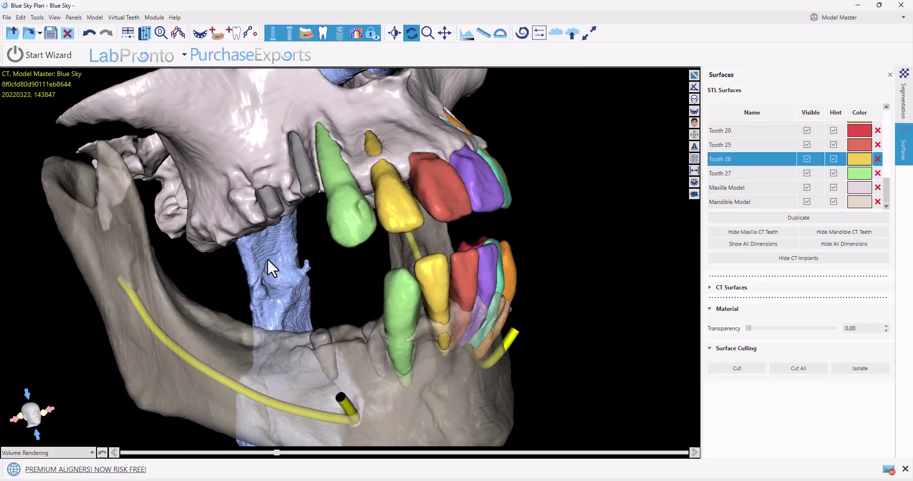
{"action": "left_click", "coordinate": [760, 246]}
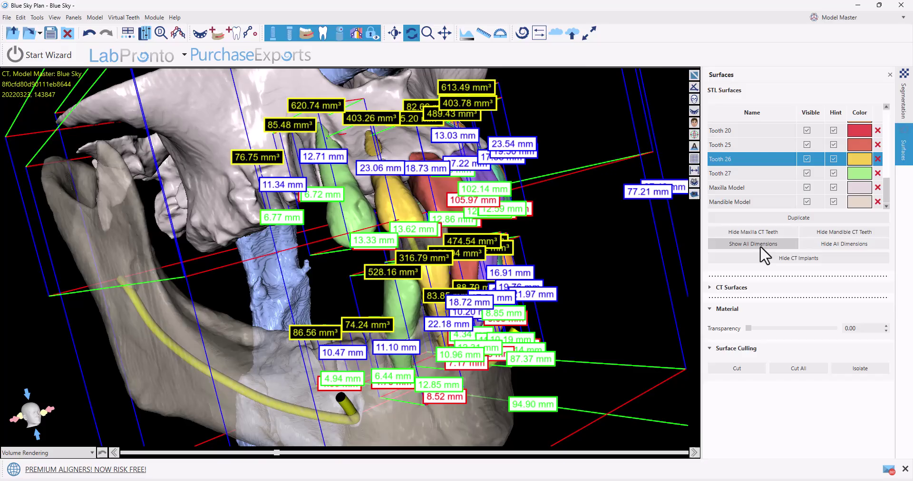
{"action": "left_click", "coordinate": [837, 244]}
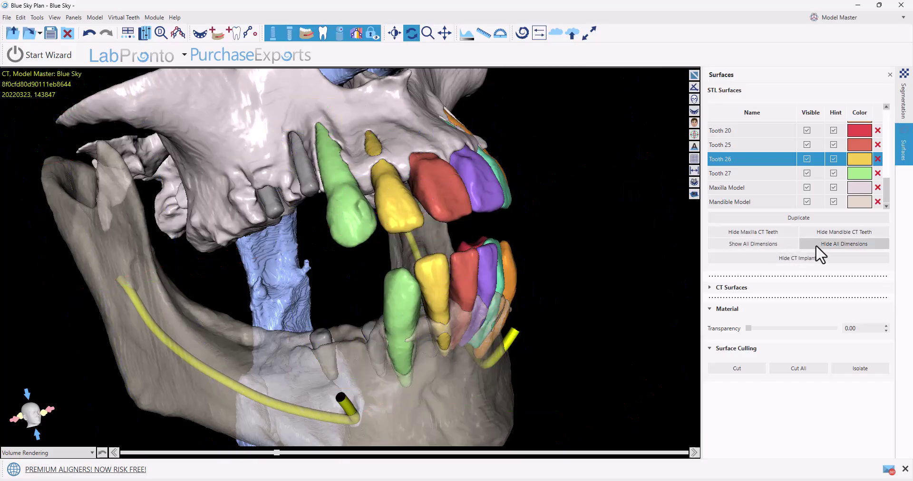
- Hide all surfaces, then make only Tooth 10, Tooth 11 and Tooth 24 visible
{"action": "left_click", "coordinate": [808, 112]}
{"action": "scroll", "coordinate": [804, 162], "scroll_direction": "up", "scroll_amount": 8}
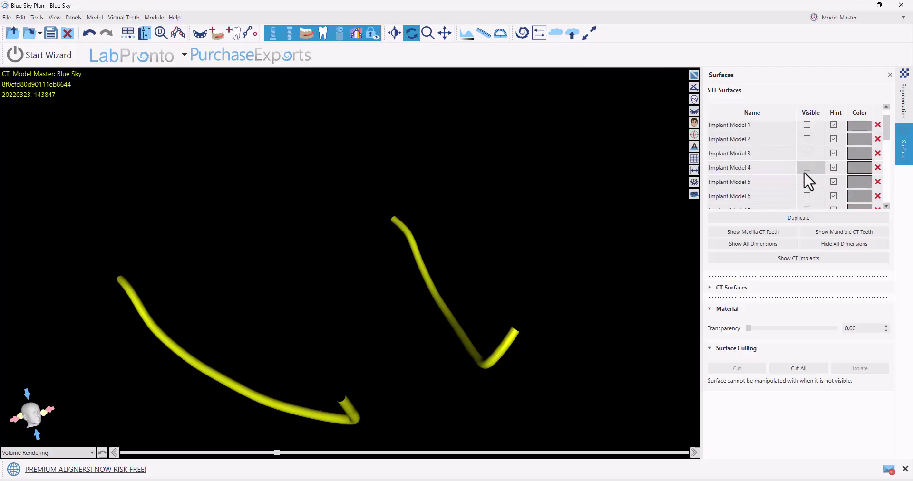
{"action": "left_click", "coordinate": [807, 151]}
{"action": "left_click", "coordinate": [806, 164]}
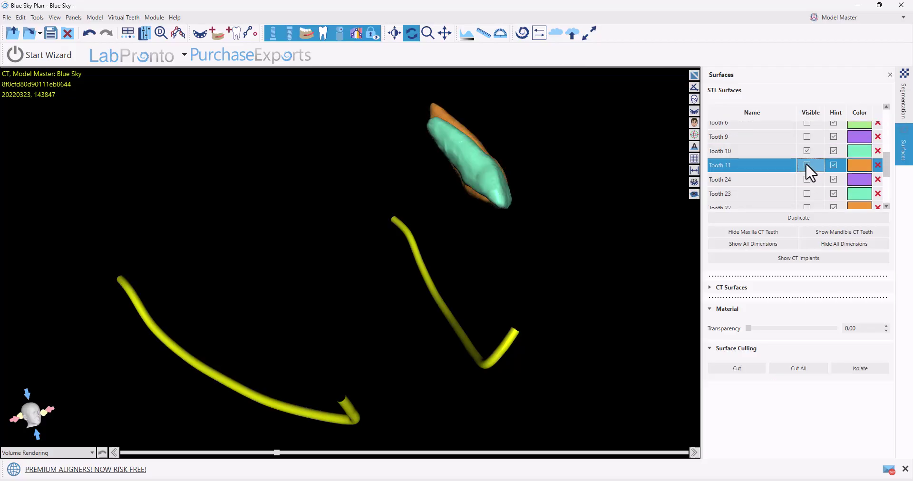
{"action": "left_click", "coordinate": [806, 179]}
{"action": "left_click_drag", "start_coordinate": [665, 193], "coordinate": [506, 208]}
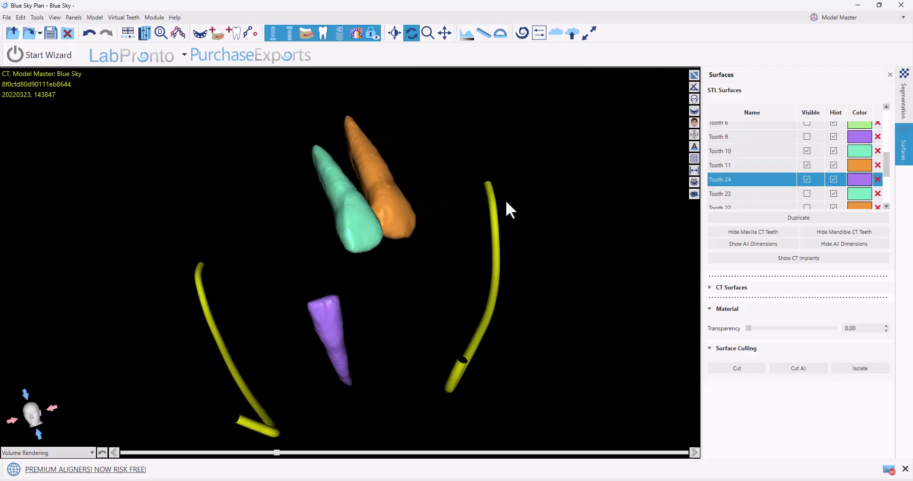
- Show the three teeth's dimensions to inspect them, then hide the dimension labels
{"action": "left_click", "coordinate": [781, 245]}
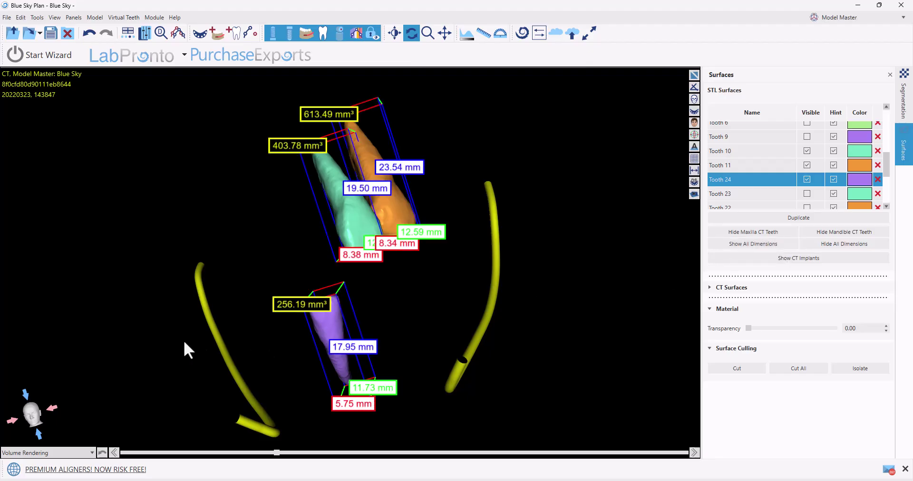
{"action": "left_click_drag", "start_coordinate": [130, 326], "coordinate": [70, 342]}
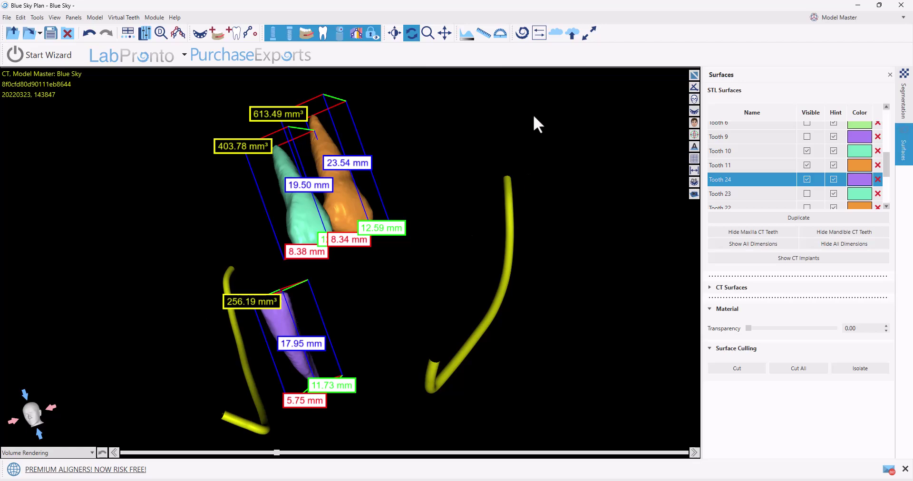
{"action": "left_click", "coordinate": [840, 254]}
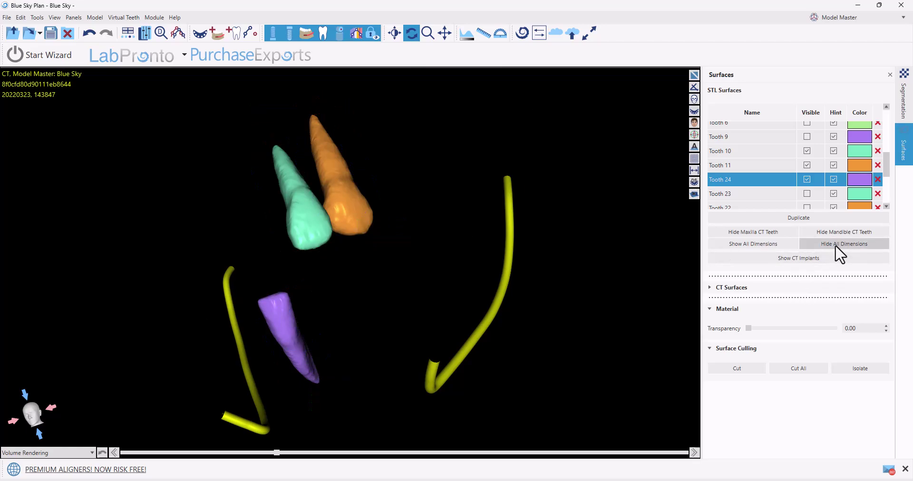
- Tick Visible for all surfaces and orbit the skull through front-oblique, side and frontal views
{"action": "left_click", "coordinate": [808, 114]}
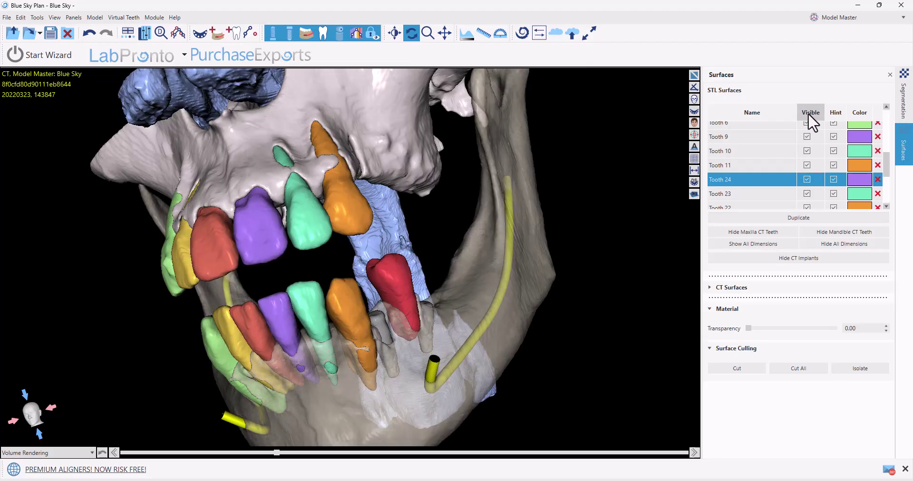
{"action": "left_click_drag", "start_coordinate": [332, 238], "coordinate": [64, 340]}
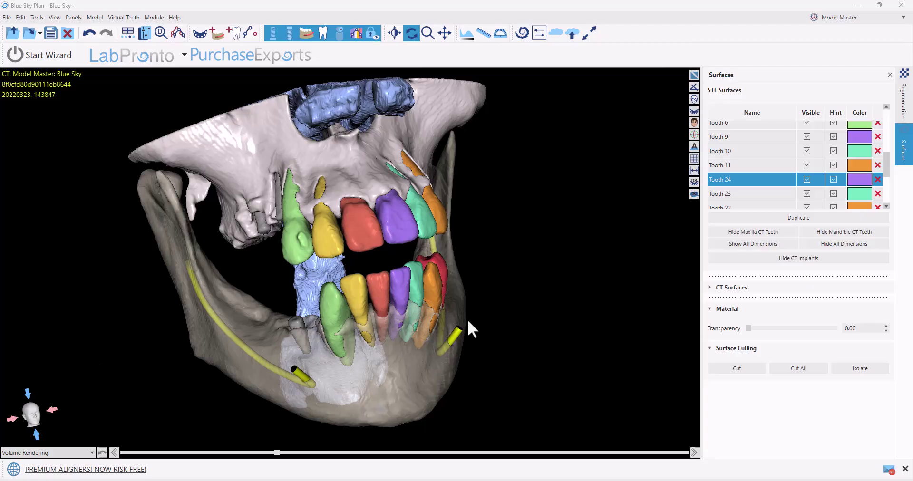
{"action": "left_click_drag", "start_coordinate": [584, 271], "coordinate": [492, 289]}
{"action": "left_click_drag", "start_coordinate": [437, 235], "coordinate": [284, 107]}
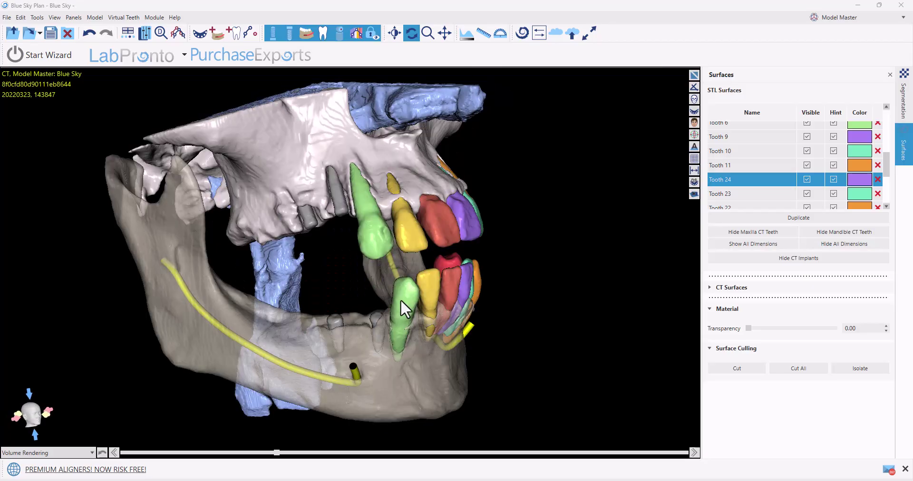
{"action": "left_click_drag", "start_coordinate": [635, 287], "coordinate": [683, 306]}
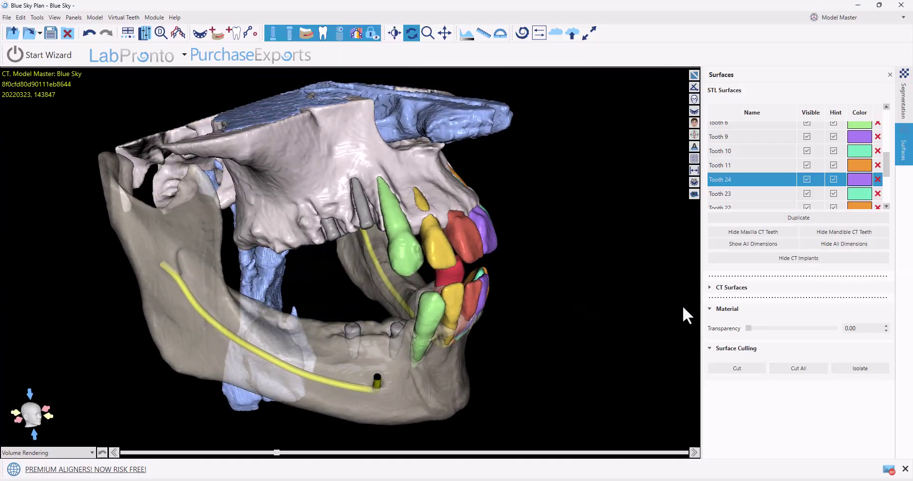